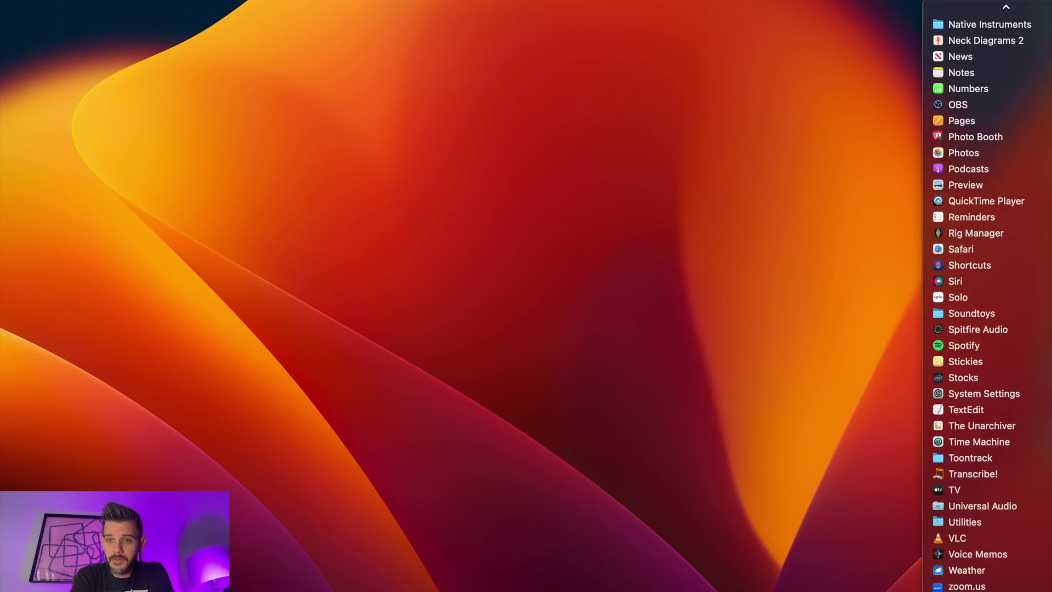
Step: Launch Audio MIDI Setup and add a new aggregate device from the Audio Devices list
mouse_move(957, 521)
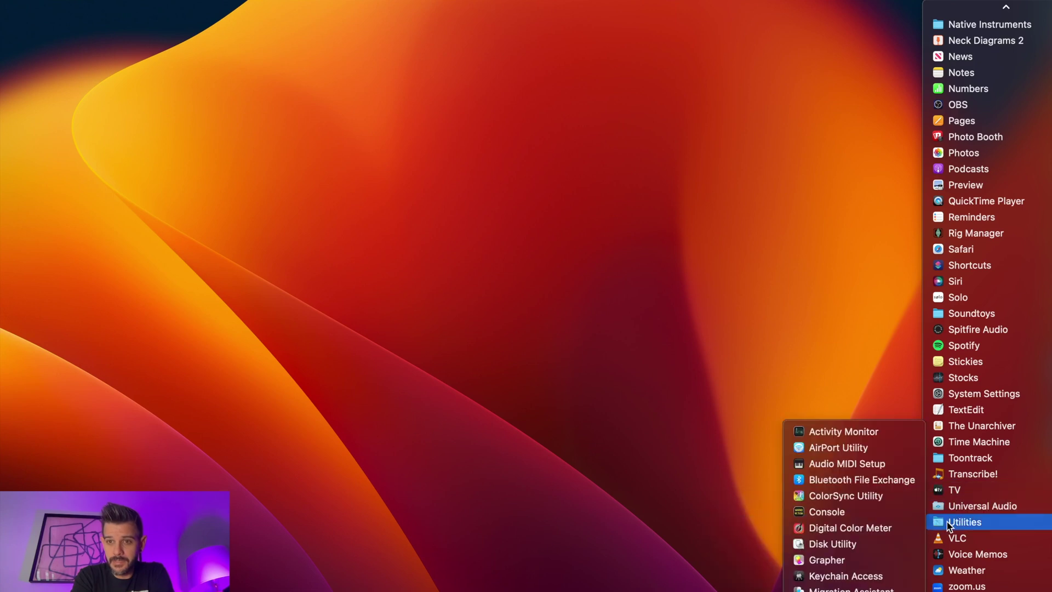
click(834, 463)
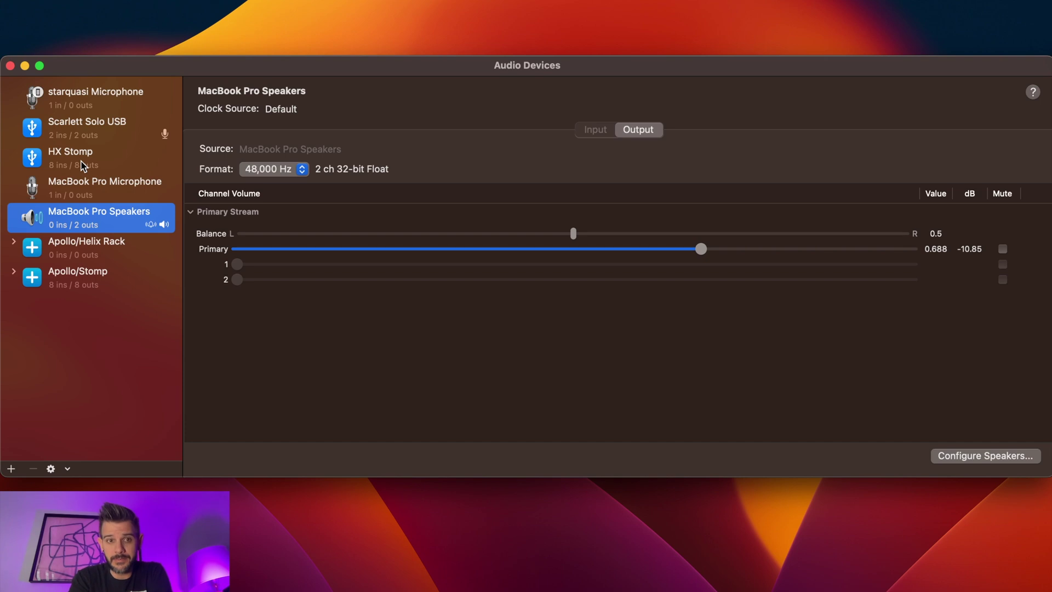
click(11, 469)
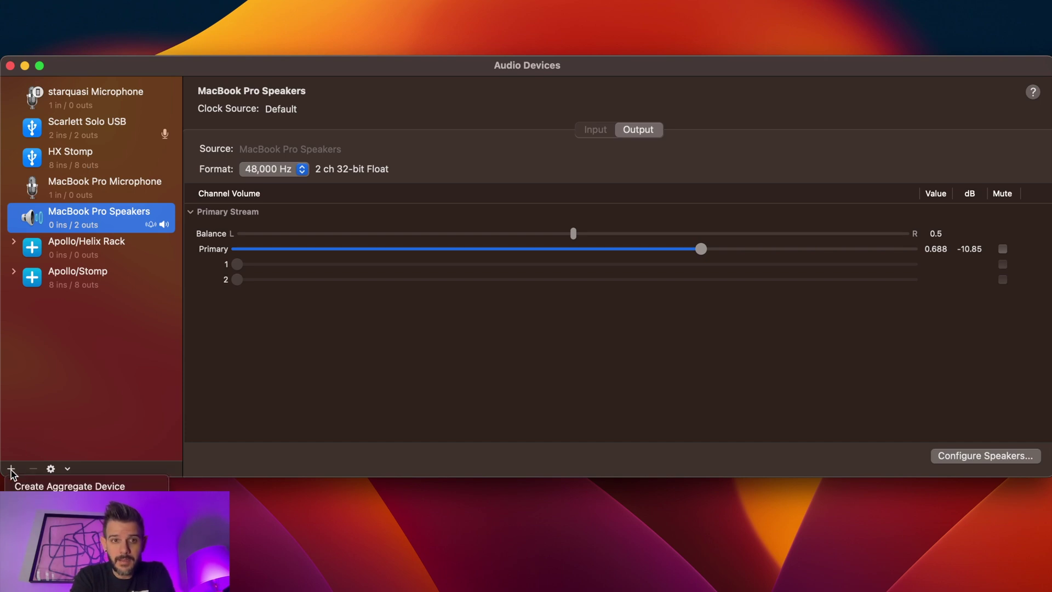
click(62, 487)
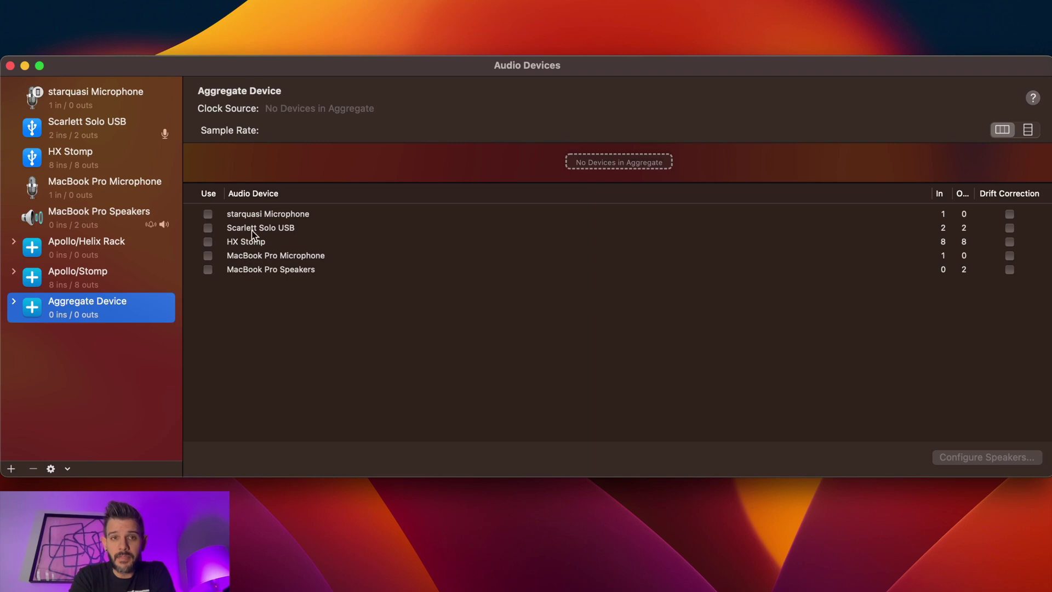
Step: Include Scarlett Solo USB in the aggregate device and rename it 'Solo/Stomp'
click(210, 226)
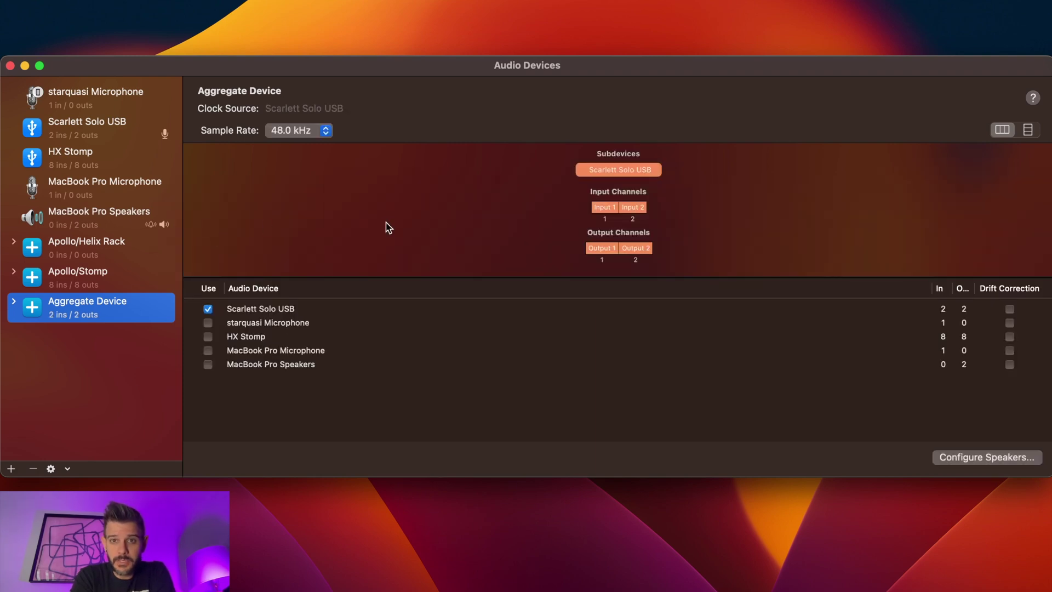
scroll(547, 272, down, 1)
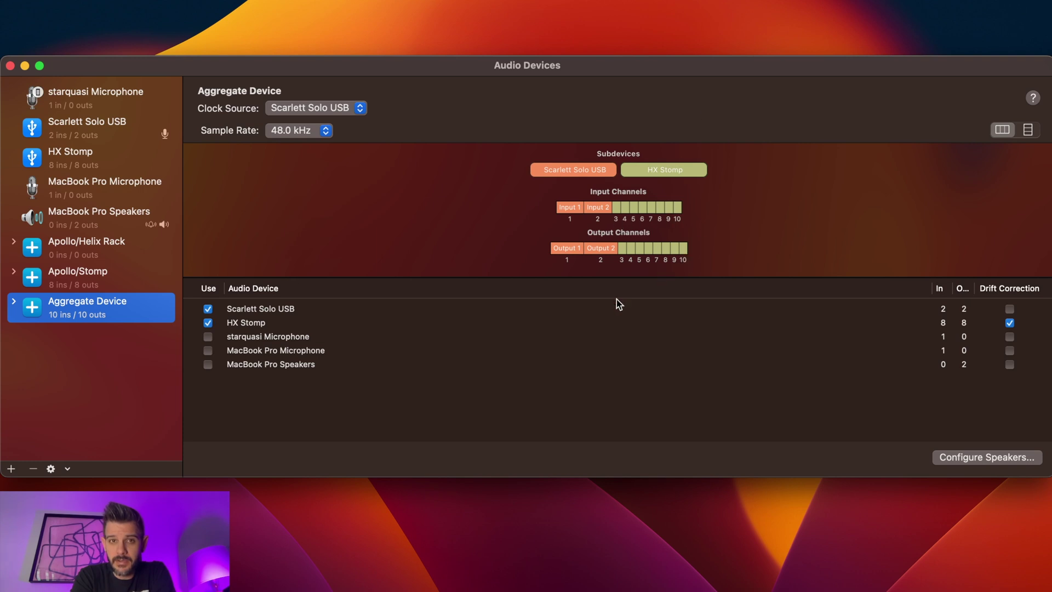
double_click(137, 301)
text(So)
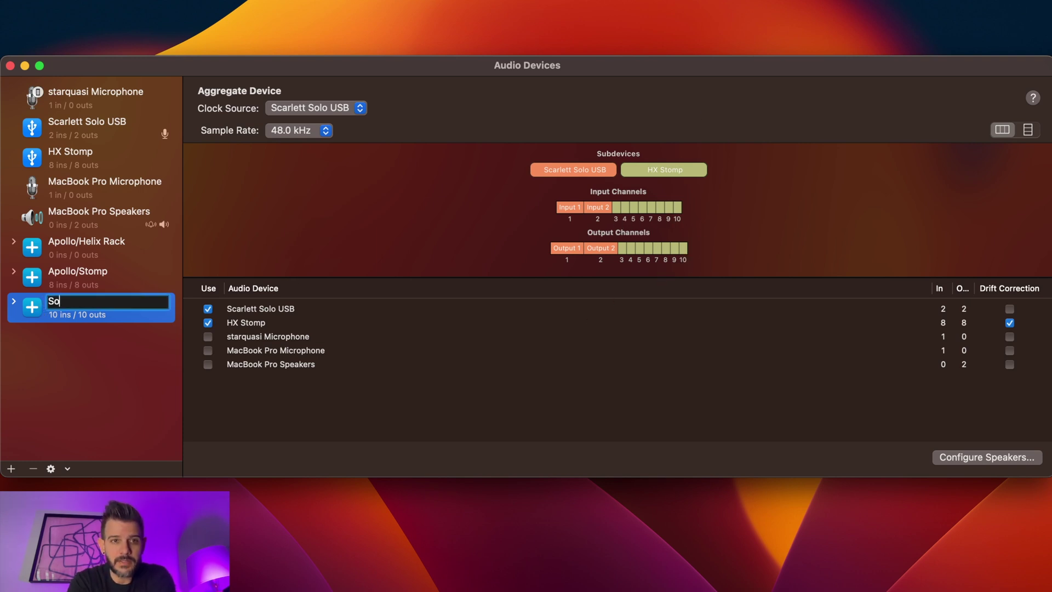
text(lo/S)
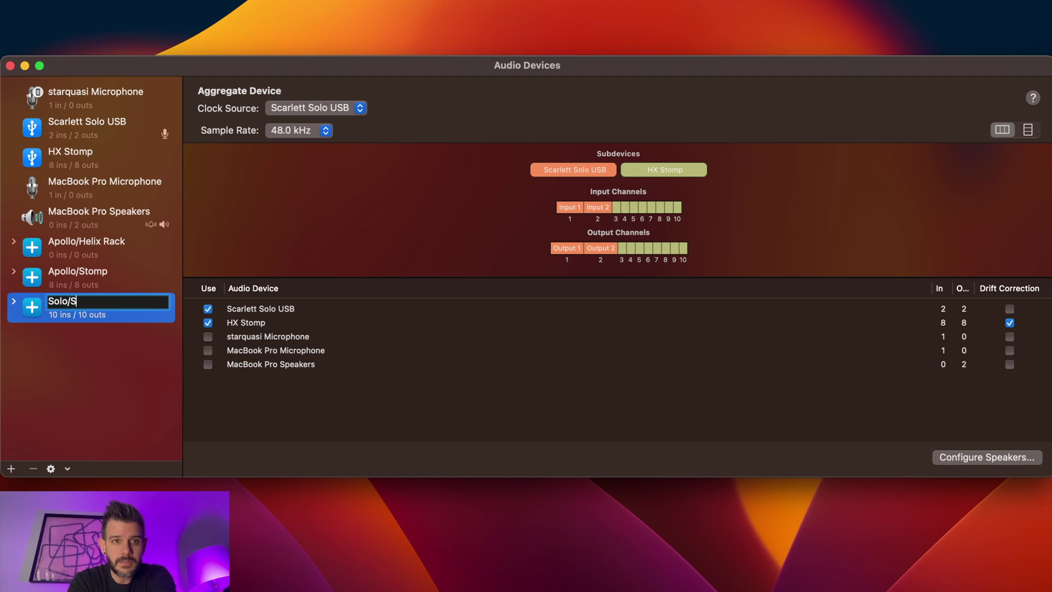
text(tomp)
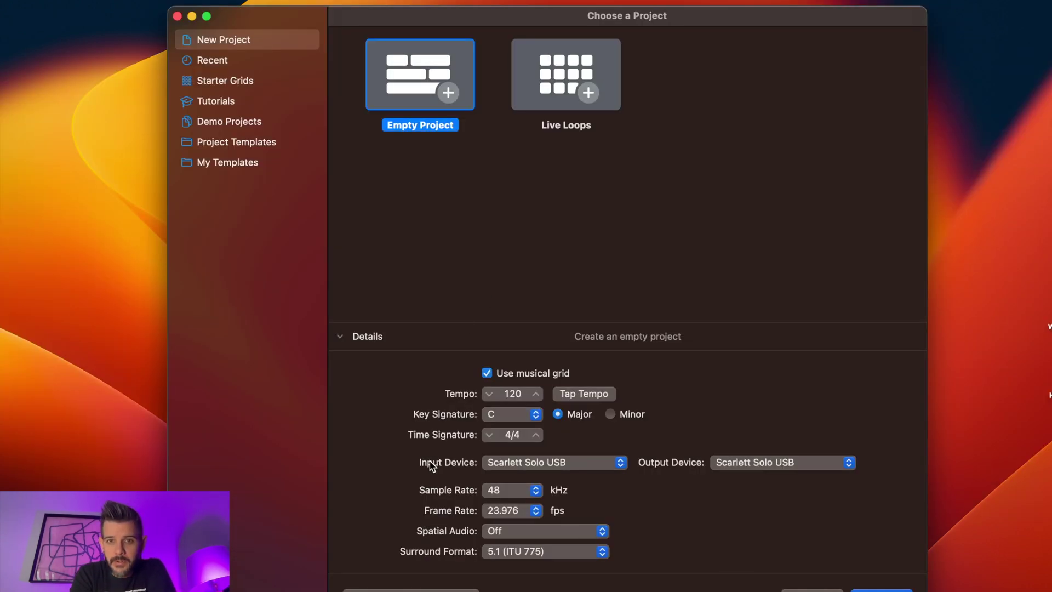
Step: Create an empty Logic Pro project with Solo/Stomp as both input and output device
click(546, 463)
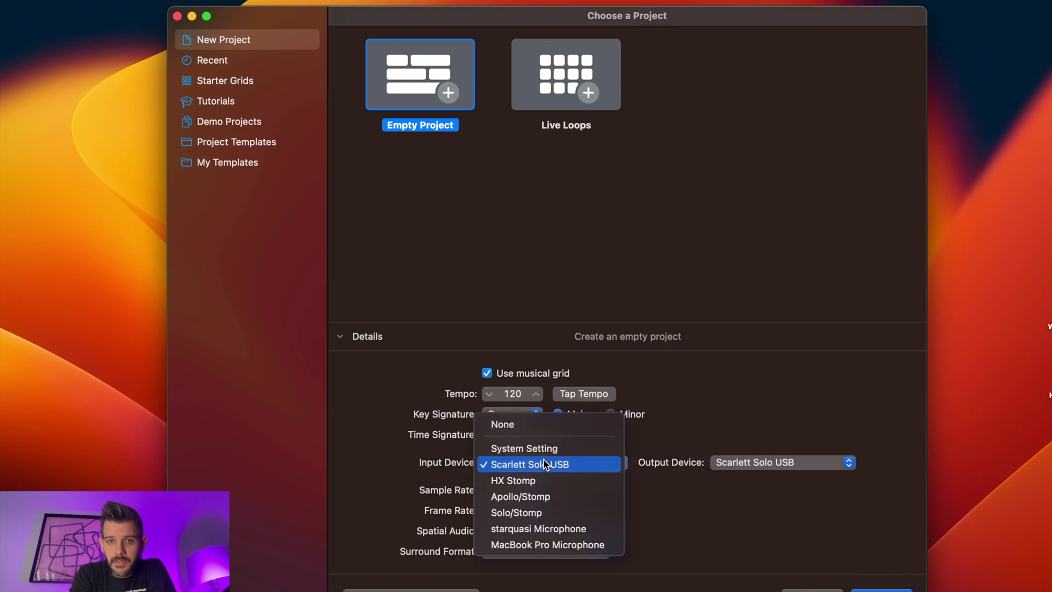
click(544, 512)
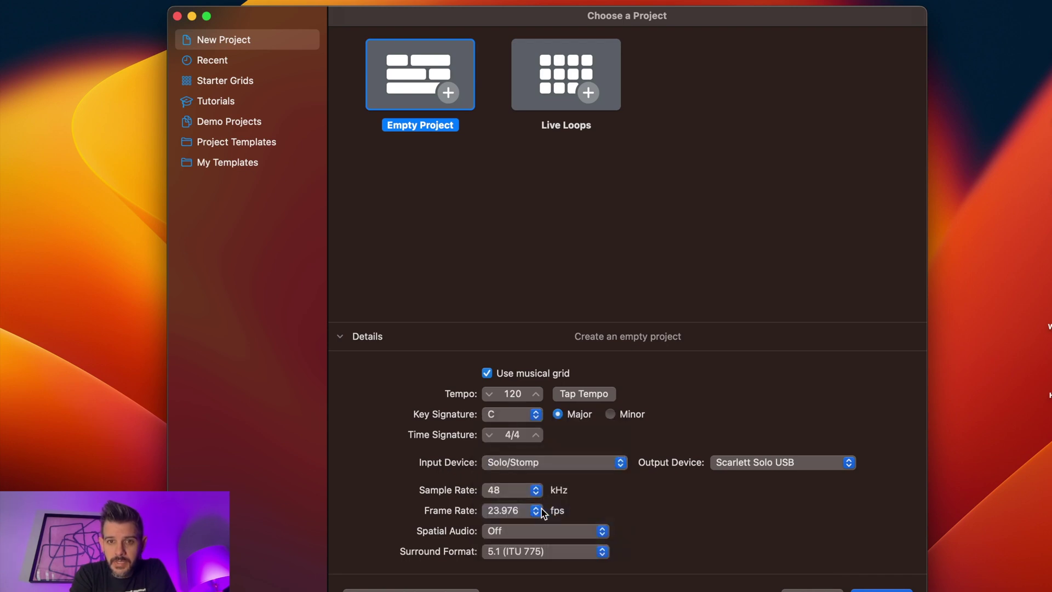
click(747, 463)
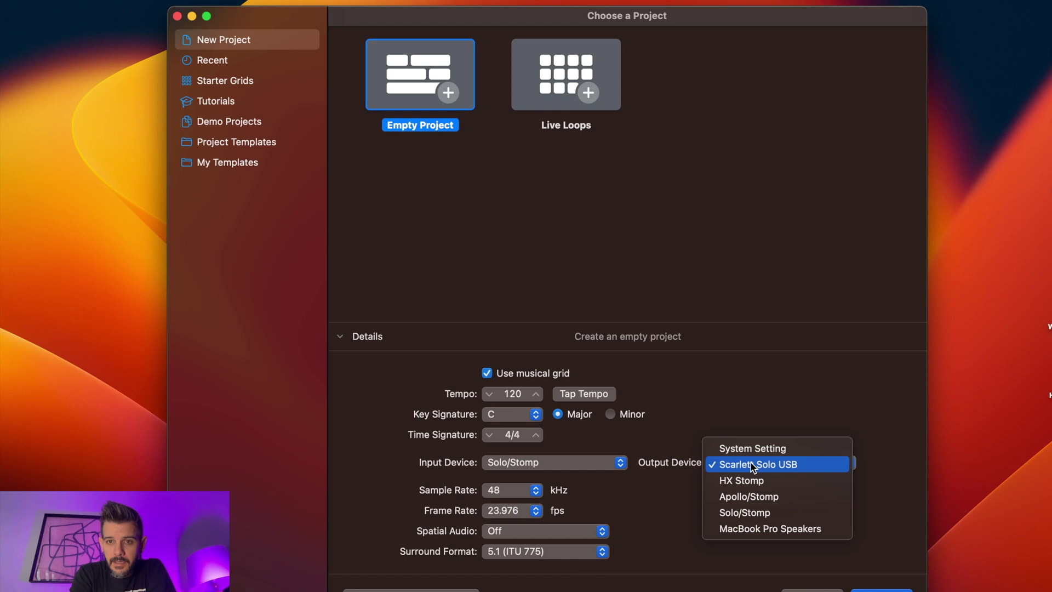
click(757, 512)
click(879, 589)
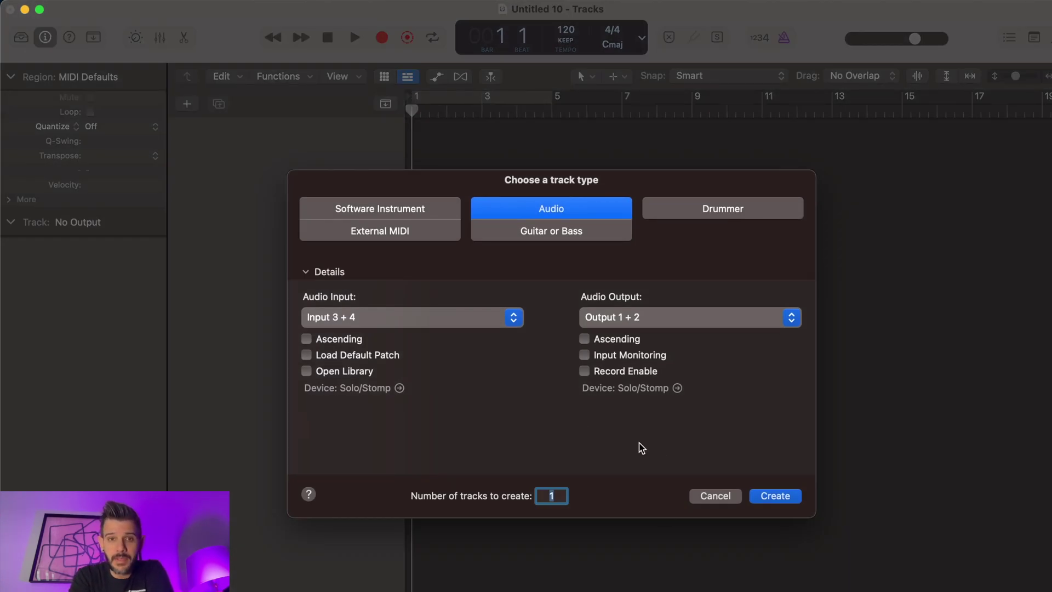
Step: Create an audio track recording from Input 1 (Solo Mic)
click(426, 320)
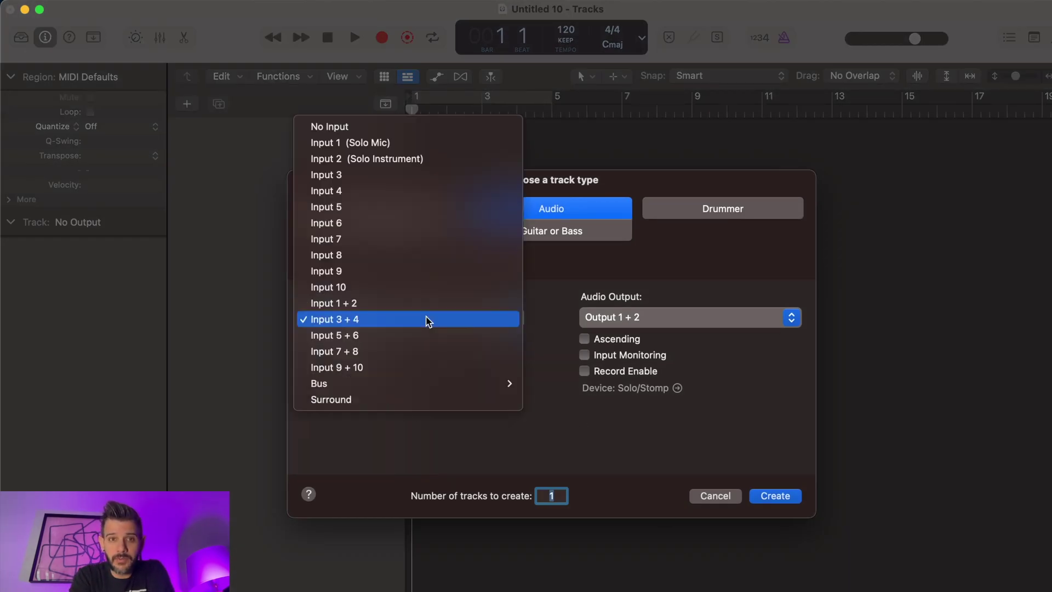
click(413, 143)
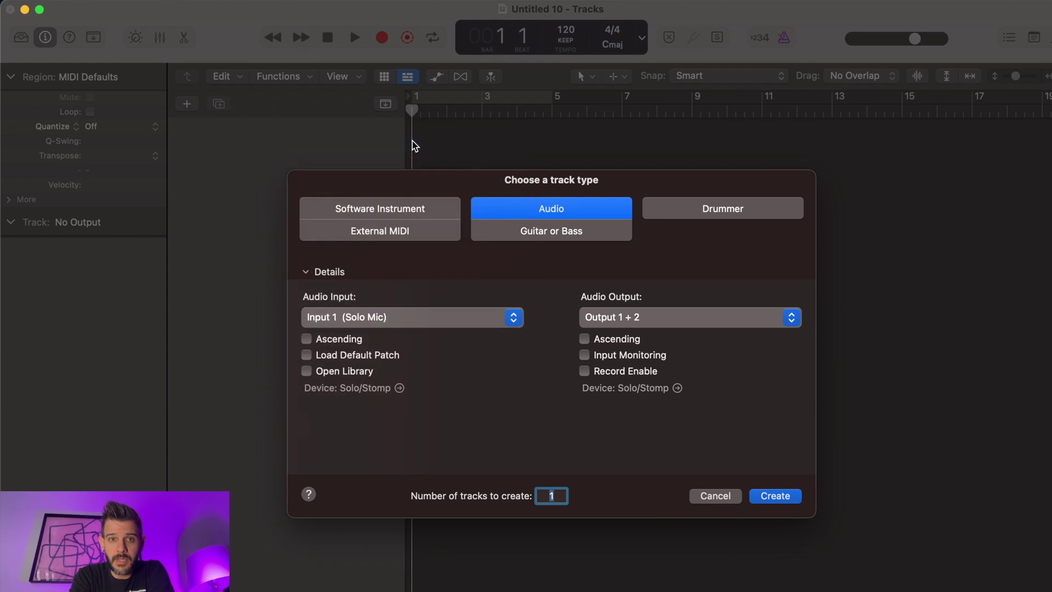
click(775, 496)
Step: Review the new track's input choices, then open the Mix > I/O Labels editor
click(44, 371)
mouse_move(110, 418)
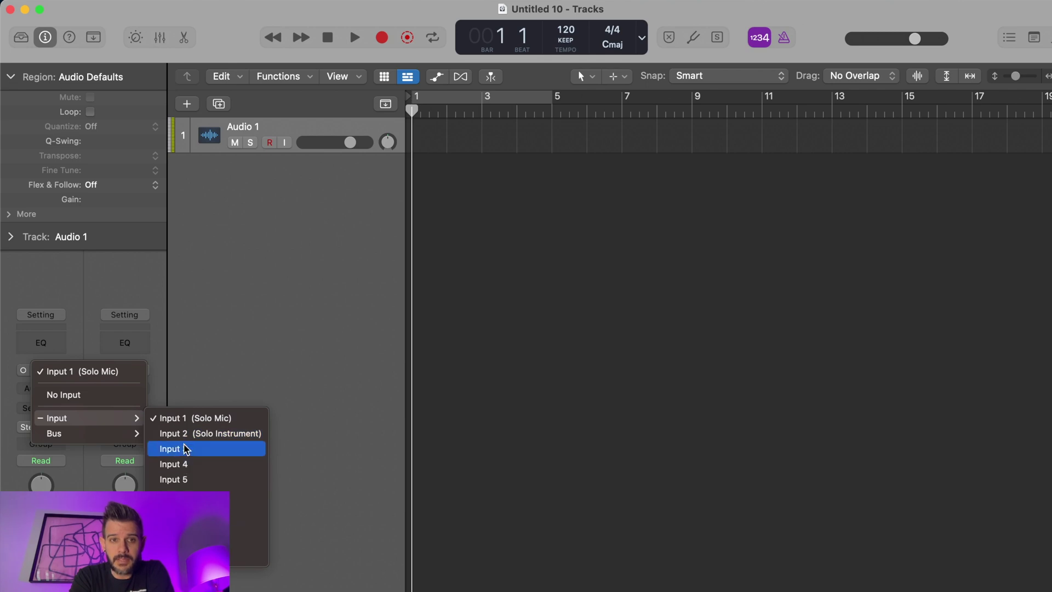
click(329, 284)
click(299, 0)
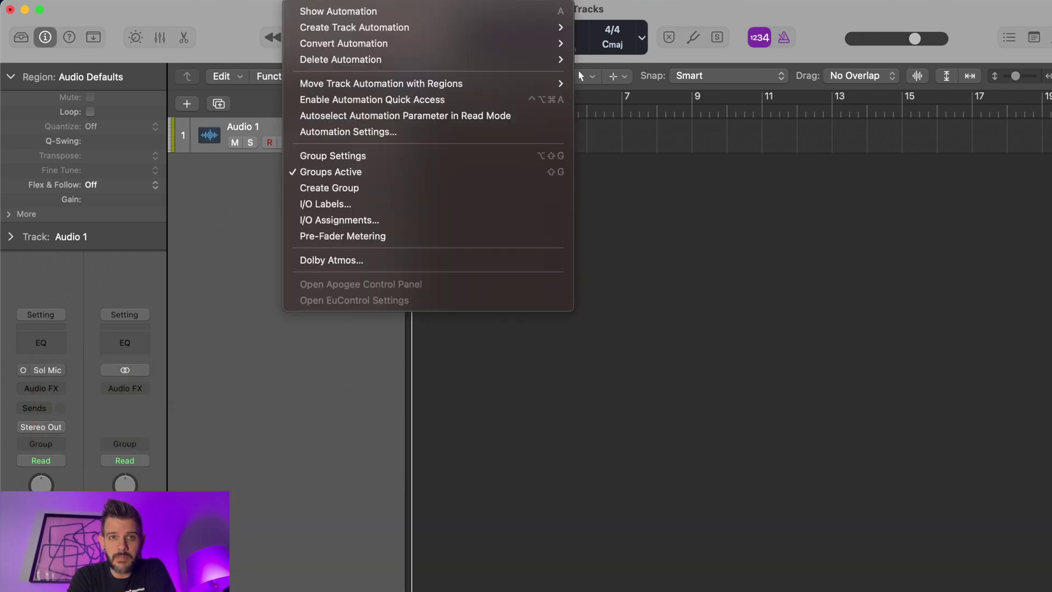
click(331, 206)
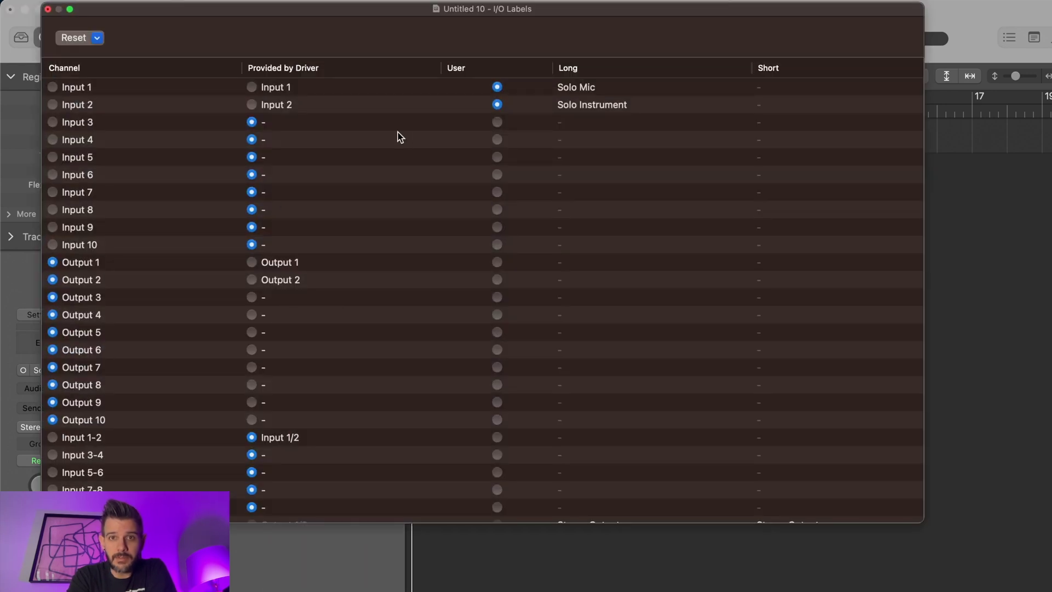
Step: Label Inputs 3 and 4 as 'Helix 1' and 'Helix 2'
scroll(395, 138, down, 10)
scroll(395, 138, down, 20)
scroll(395, 138, up, 20)
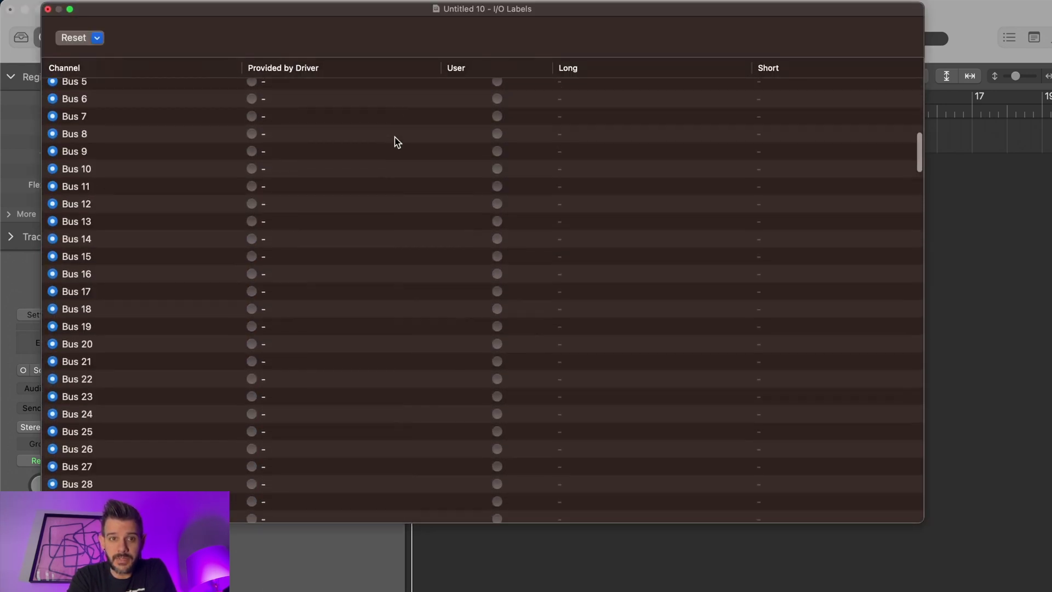
scroll(396, 139, up, 5)
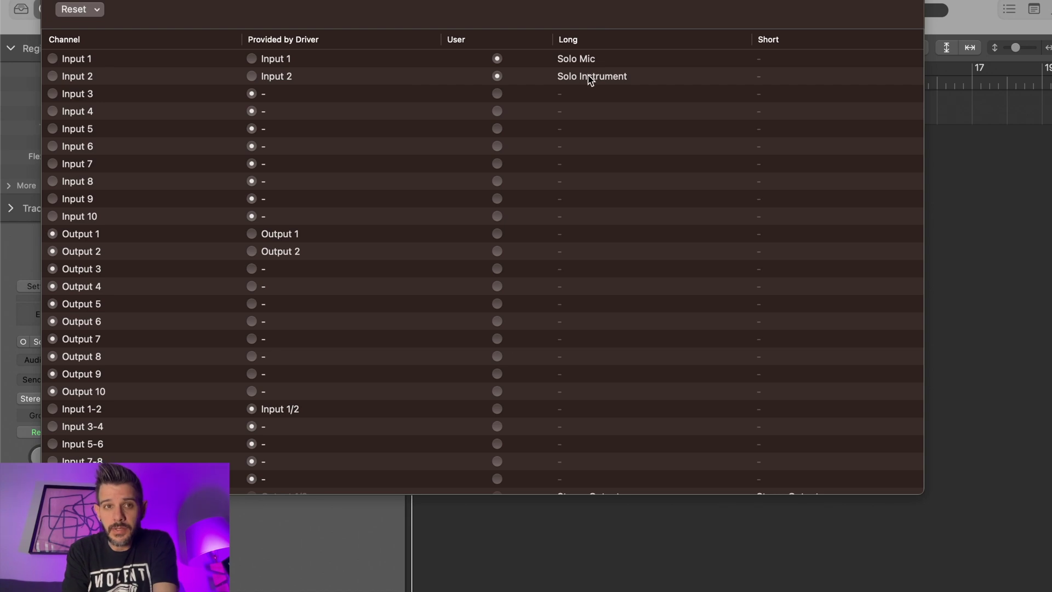
double_click(598, 97)
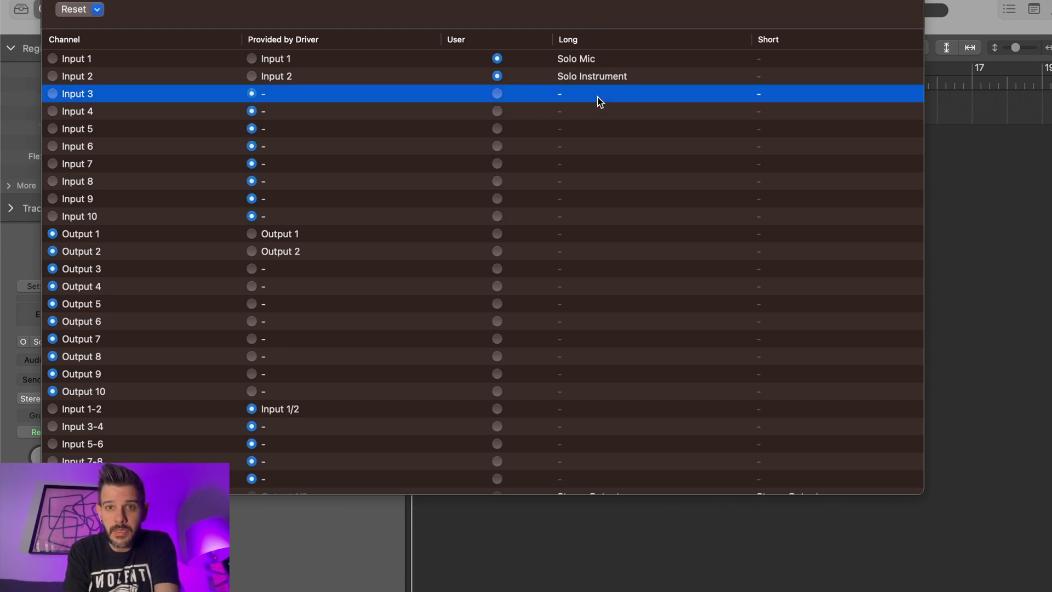
text(Helix)
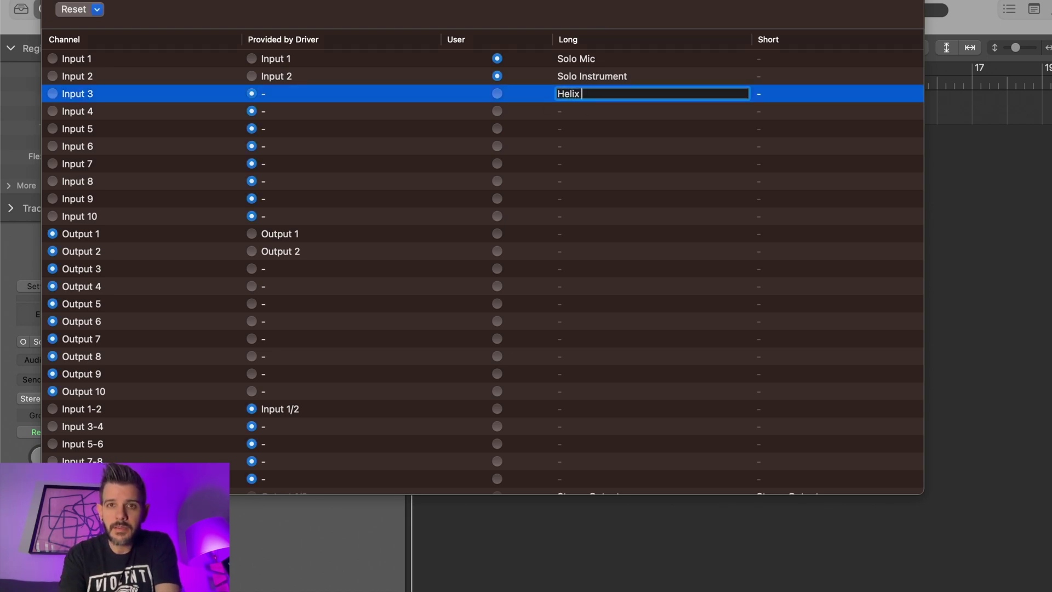
text( 1)
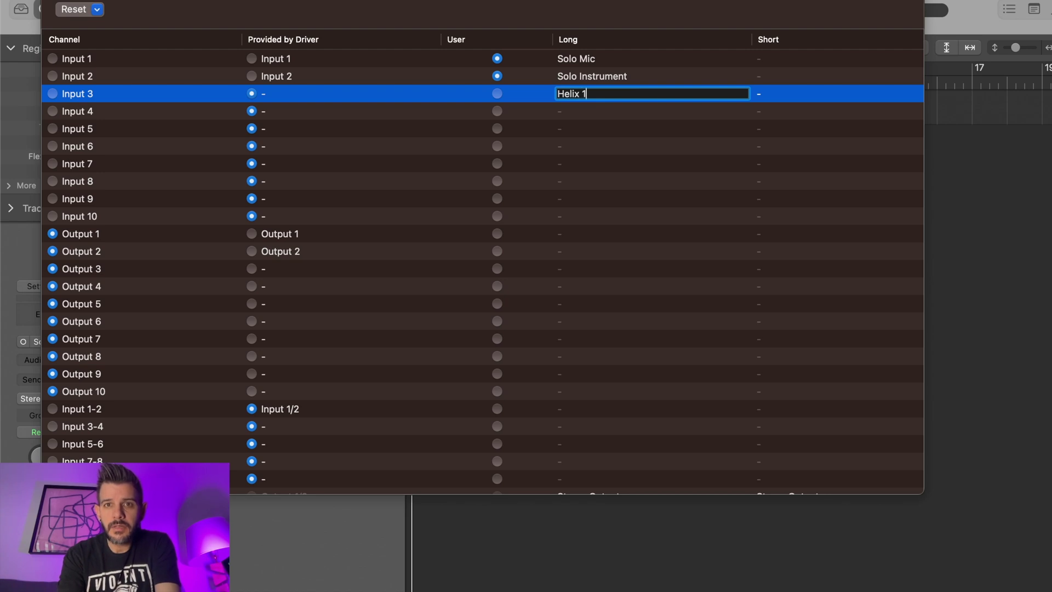
key(Return)
text(Helix 2)
key(Return)
Step: Label Inputs 5–10 as Send 1, Send 2, Helix DI 1, Helix DI 2, Send DI 1, Send DI 2
text(Send 1 Send 2 Helix DI 1)
key(Return)
text(Helix DI 21)
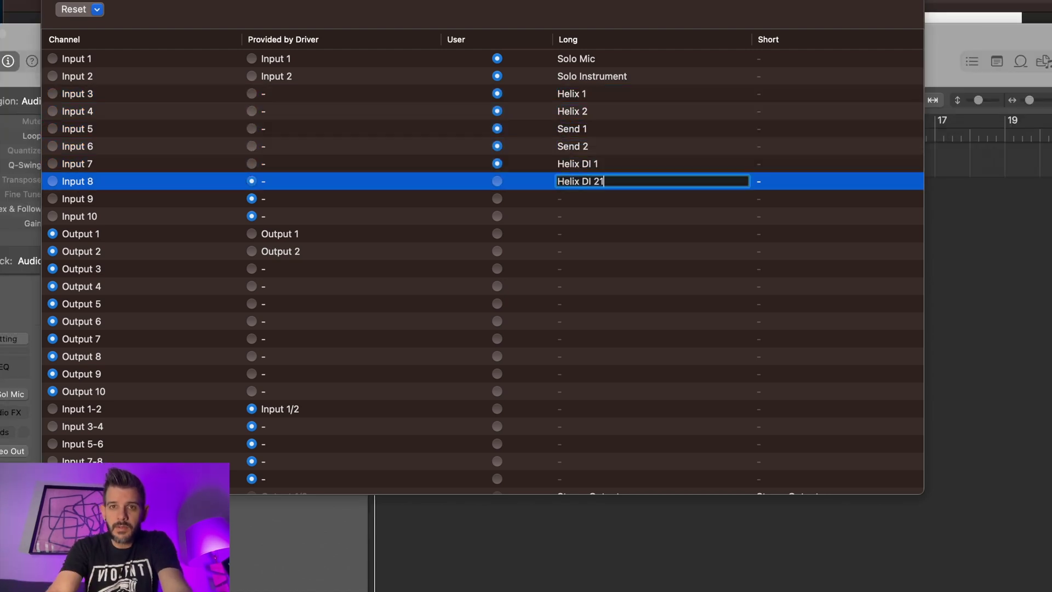
key(BackSpace)
key(Return)
text(Send DI 1)
key(Return)
text(Send DI 2)
key(Return)
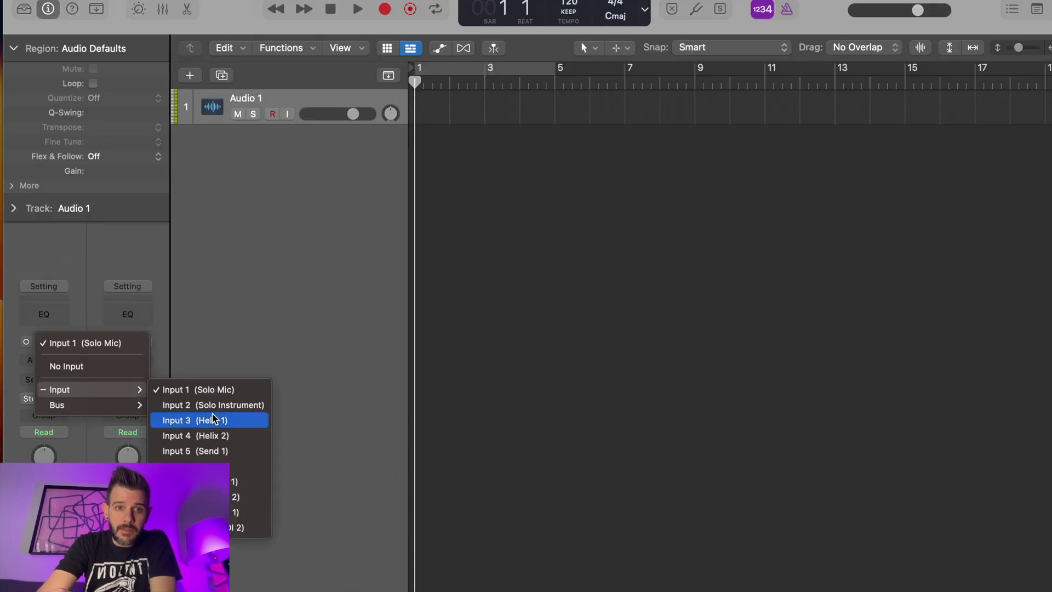
Step: Check the track's input list, then reopen the I/O Labels editor at the stereo pairs
click(208, 284)
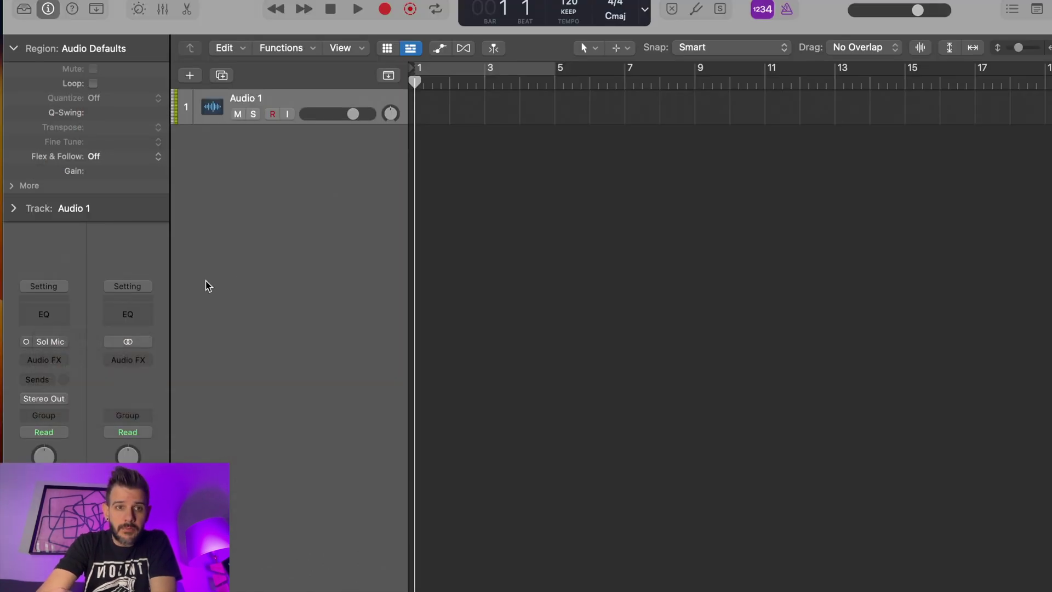
click(50, 342)
mouse_move(56, 394)
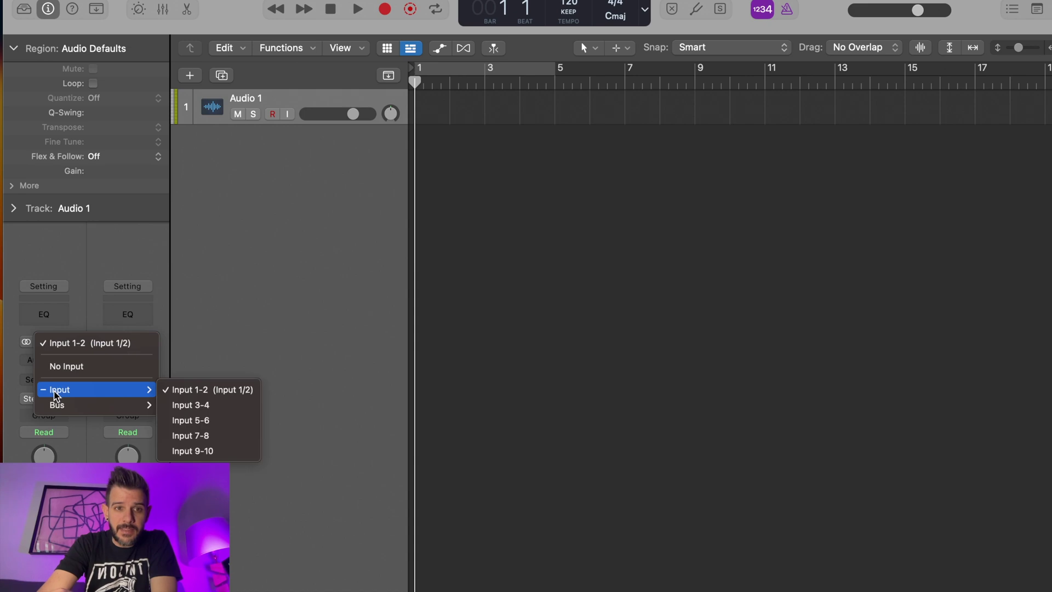
click(291, 2)
click(328, 177)
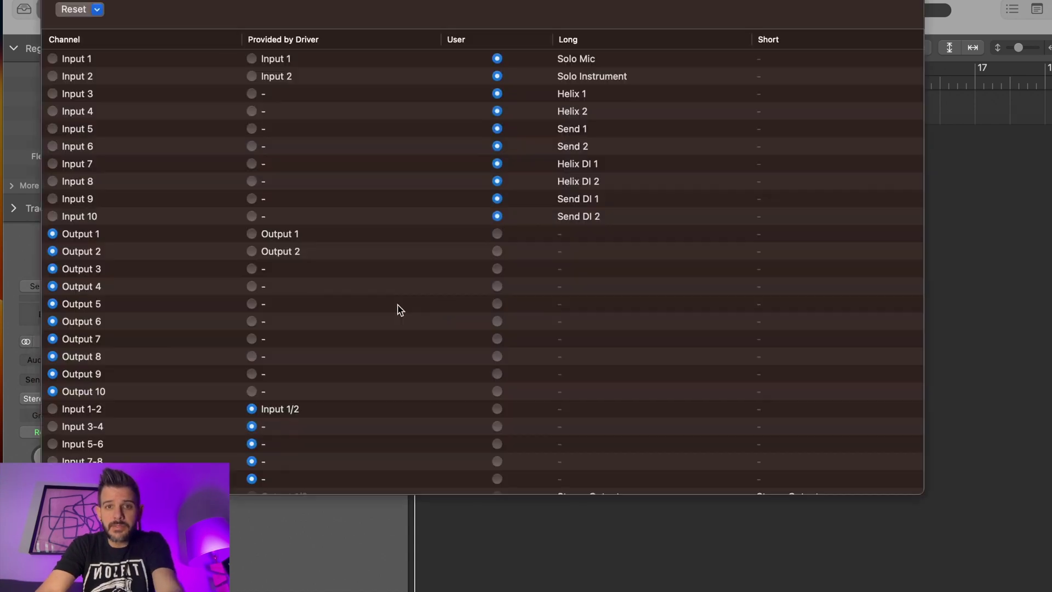
scroll(474, 282, down, 3)
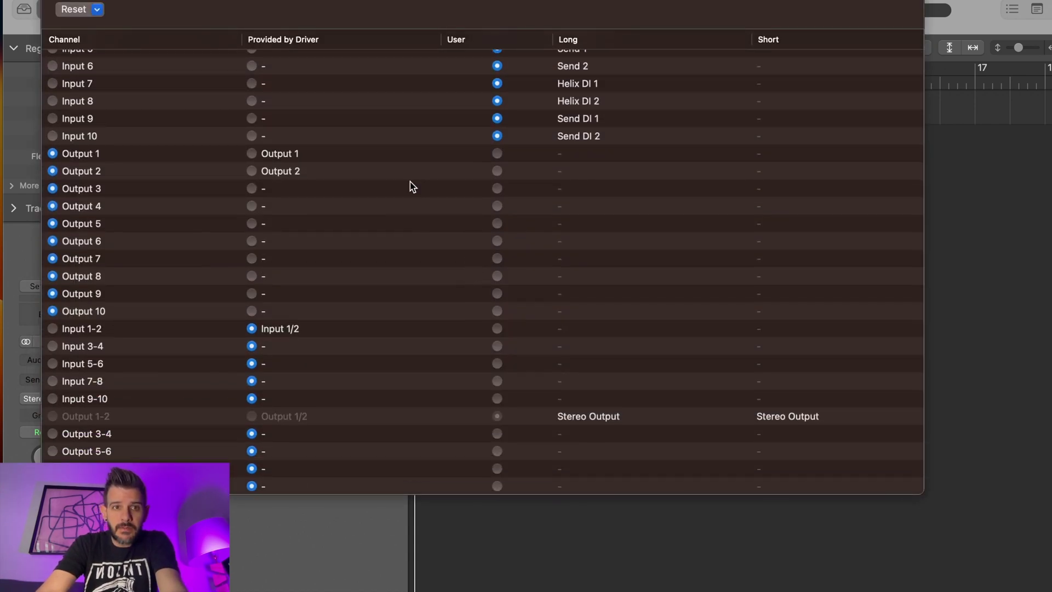
scroll(465, 282, down, 1)
Step: Label stereo pairs 1-2, 3-4 and 5-6 as 'Solo Mic/Instrument', 'Helix L/R' and 'Send L/R'
double_click(580, 296)
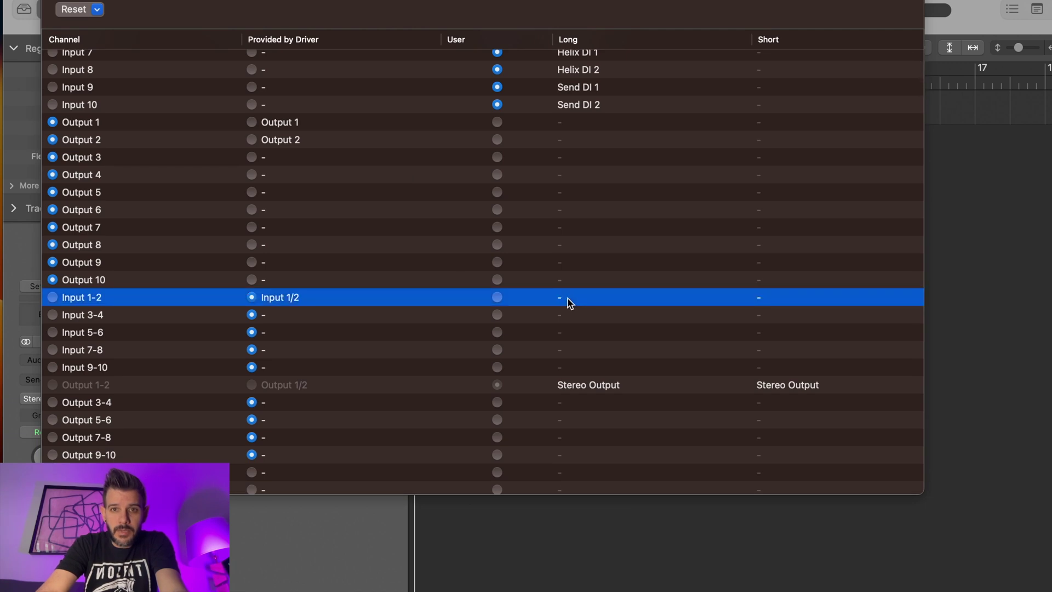
text(Solo Mic/)
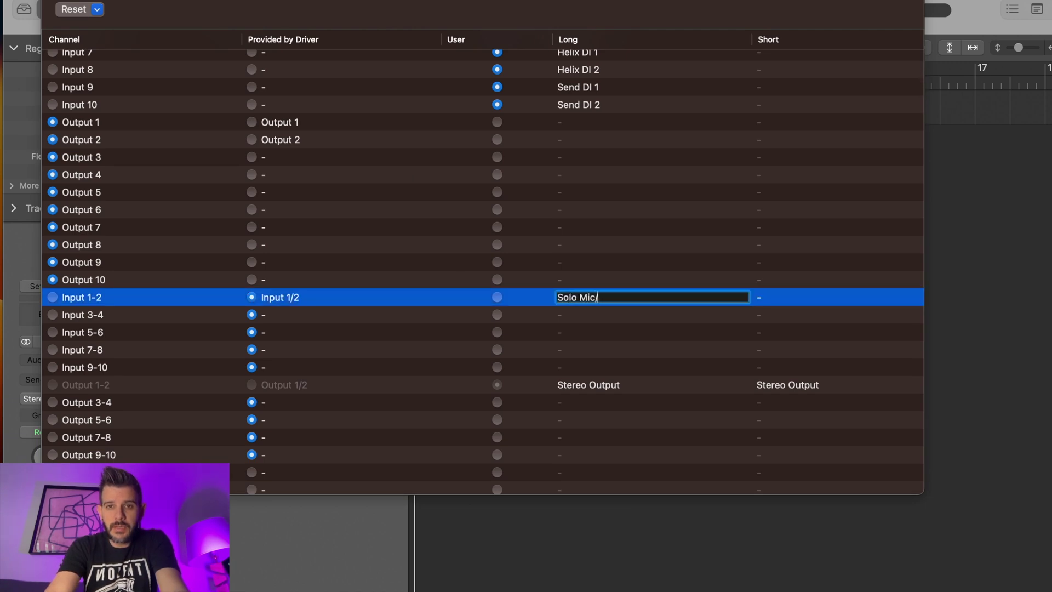
text(Instrumen)
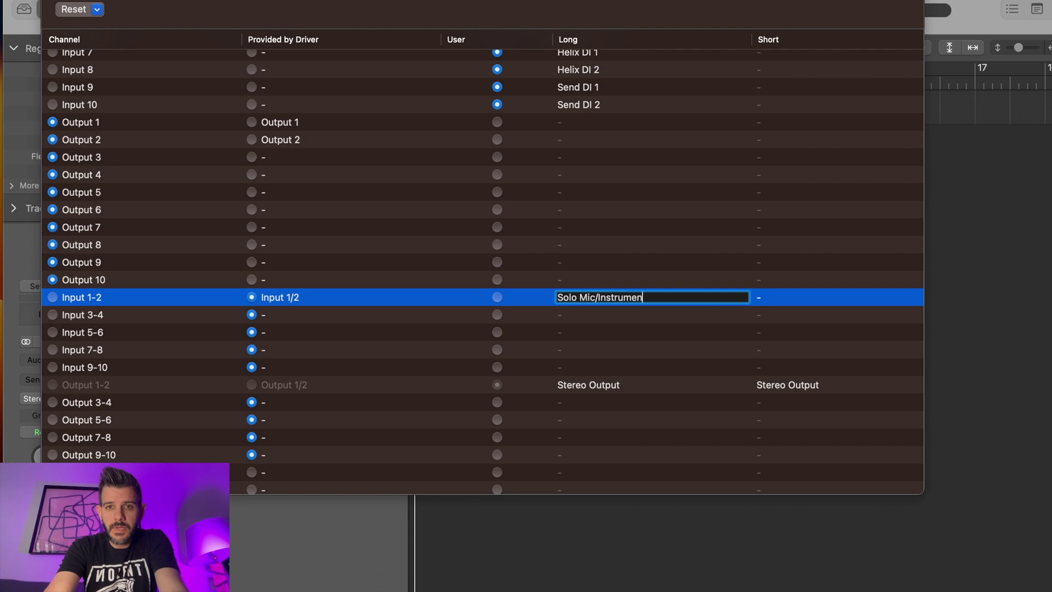
text(t)
key(Return)
double_click(562, 315)
text(Helix L/R)
double_click(562, 332)
text(Send L/R)
Step: Label pairs 7-8 and 9-10 as 'Helix DI' and 'Send DI', then close the editor
double_click(561, 348)
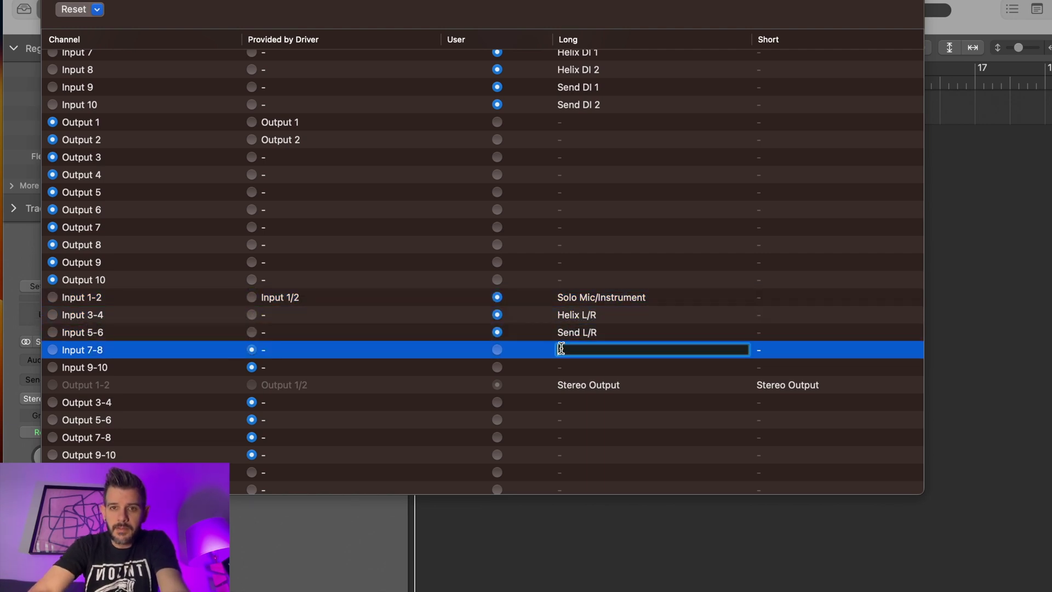
text(Helix DI)
double_click(560, 367)
text(Send DI)
key(Return)
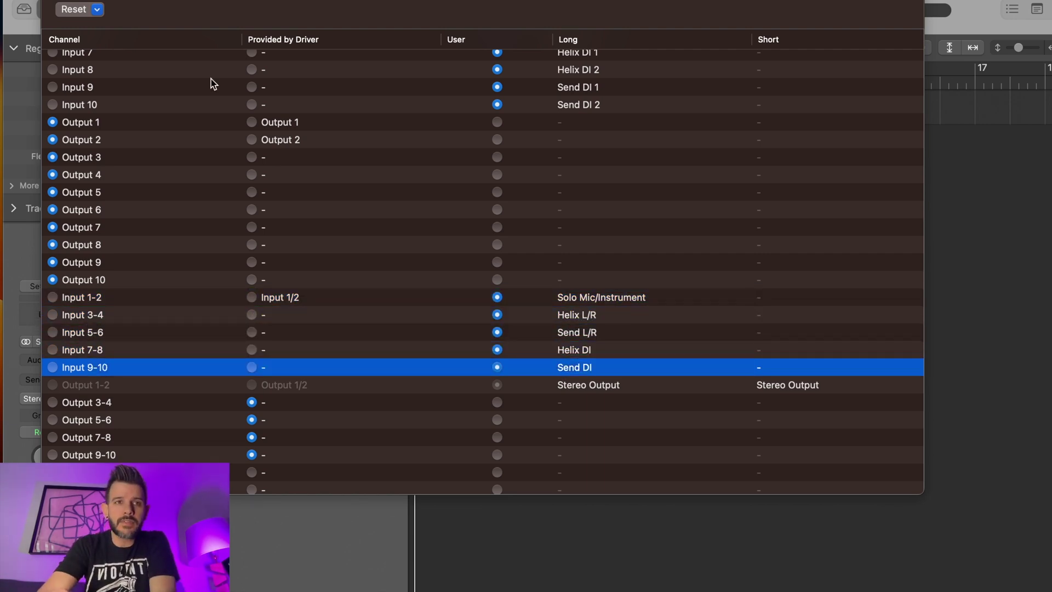
key(super+w)
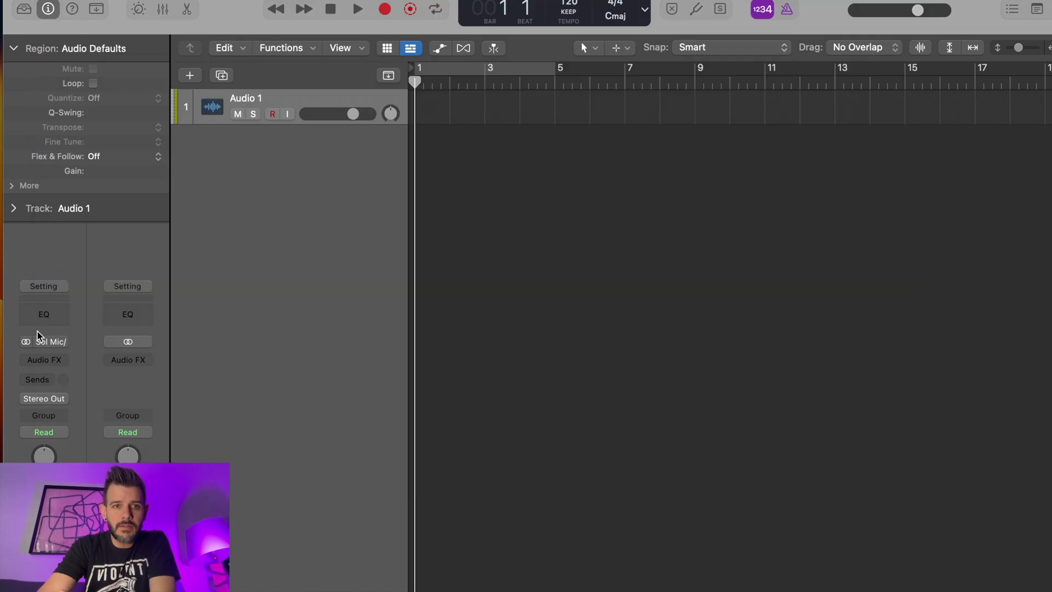
Step: Confirm Audio 1's input list shows the new stereo labels, then revisit its mono input choices
click(53, 343)
mouse_move(80, 393)
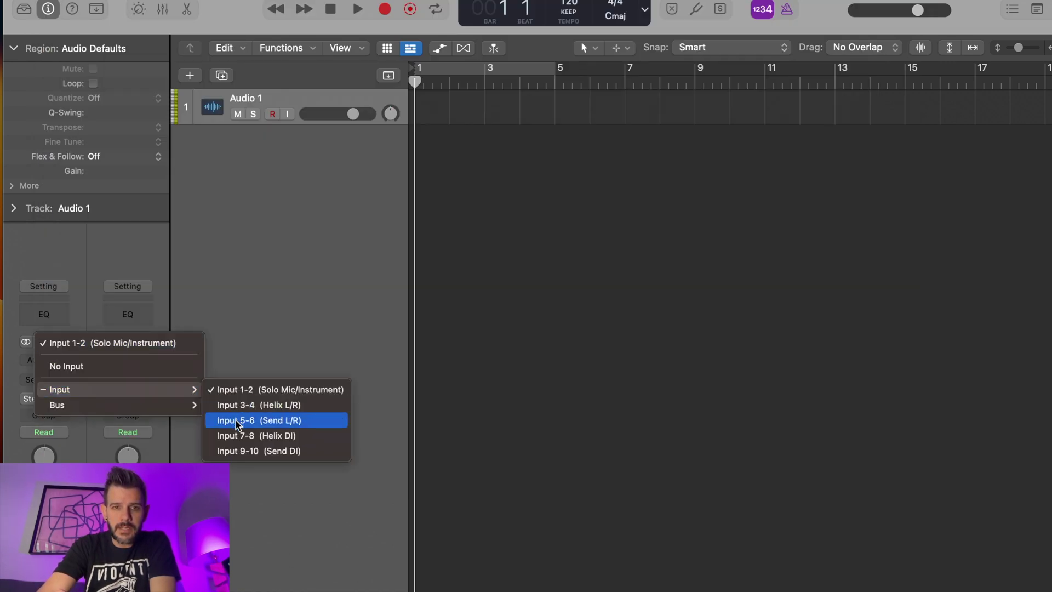
click(287, 256)
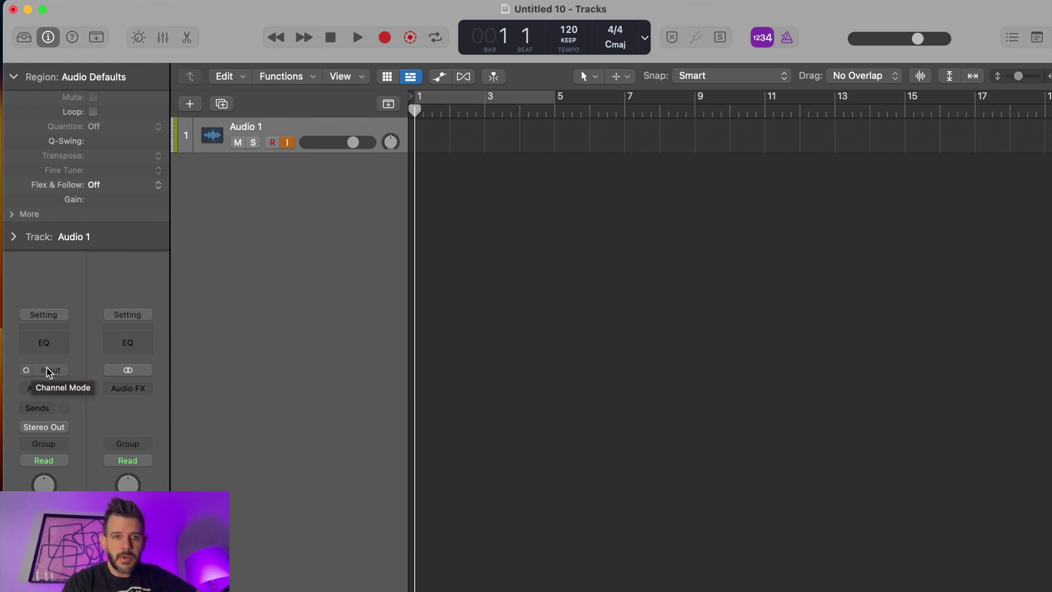
click(48, 371)
Step: Assign Input 1 (Solo Mic) to the first track
mouse_move(55, 387)
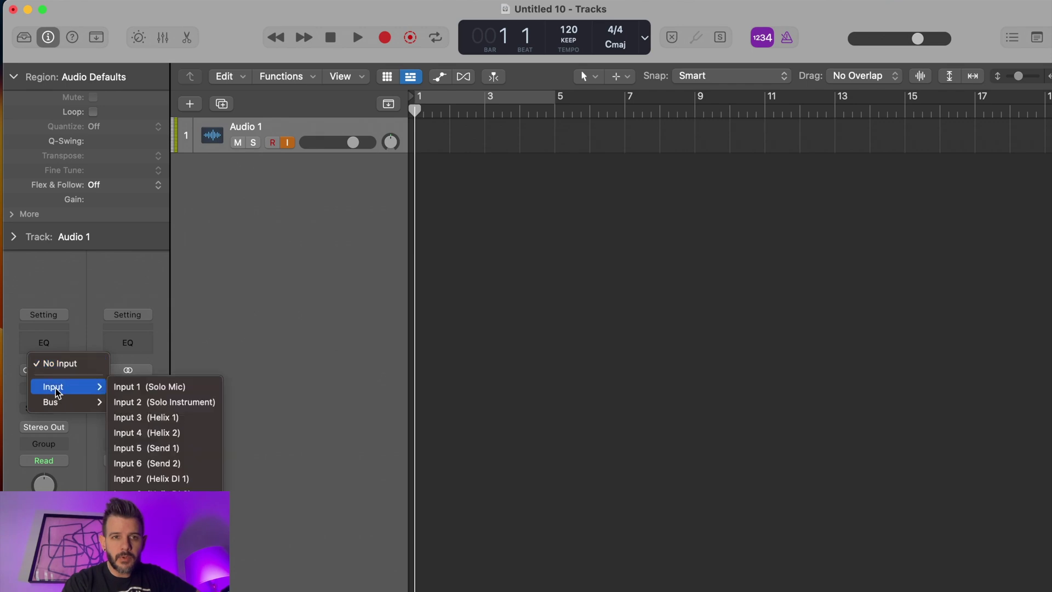
click(123, 388)
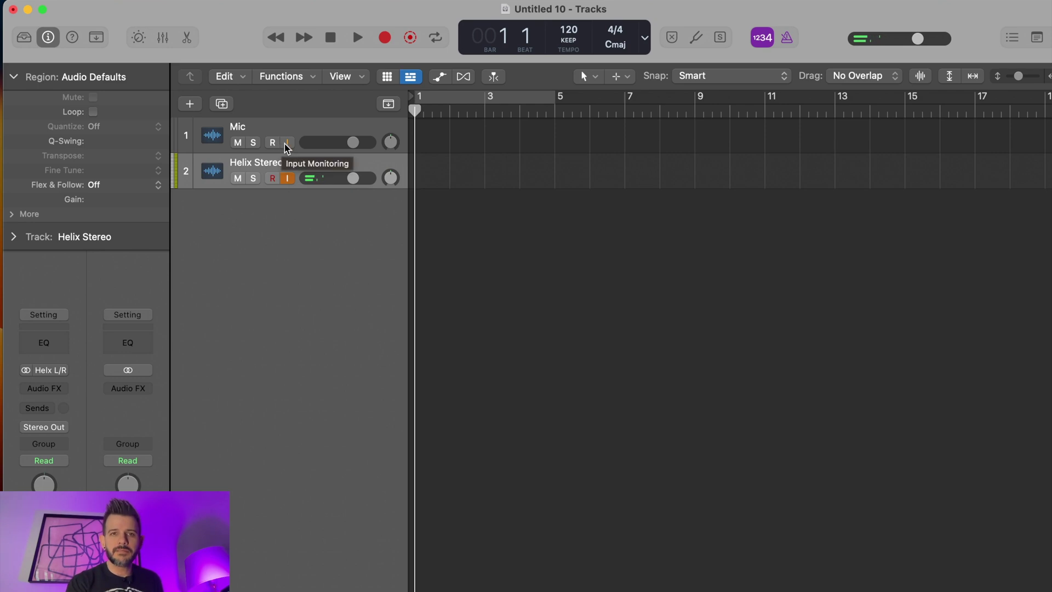
Step: Arm Helix Stereo and record both tracks starting at bar 3
click(272, 179)
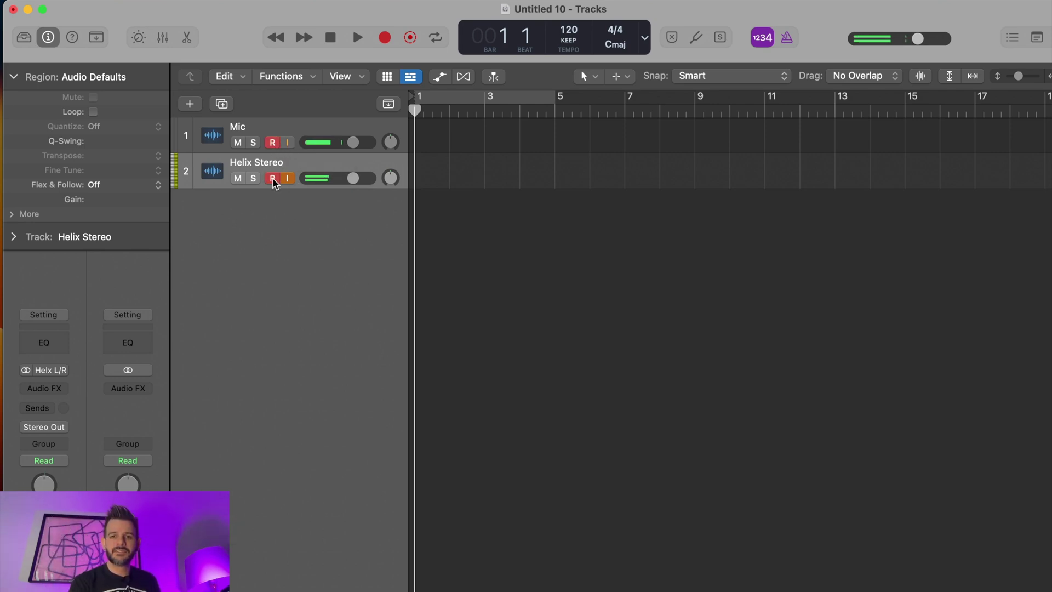
click(483, 110)
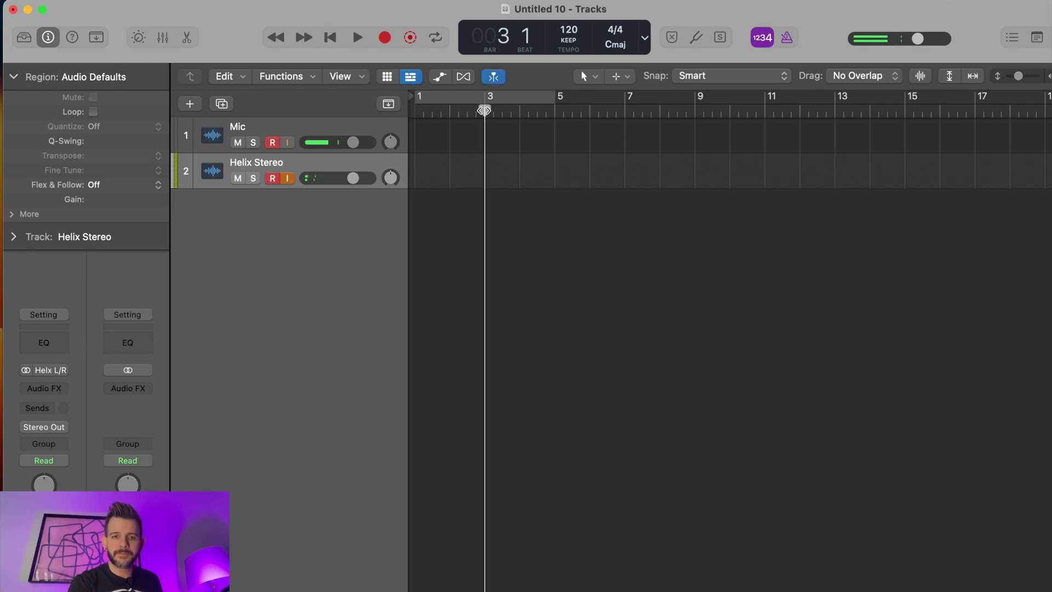
key(r)
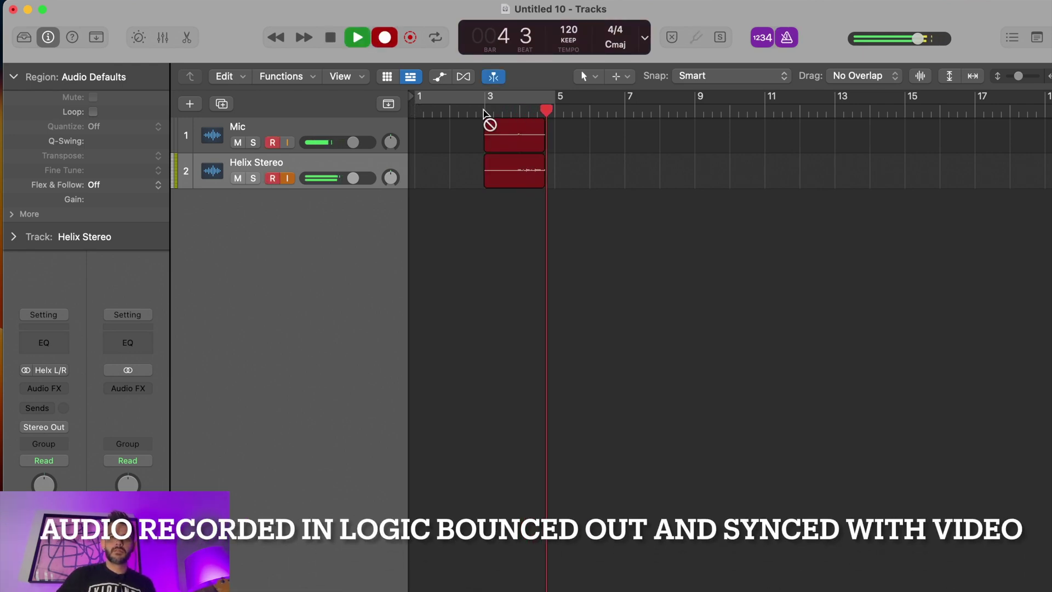